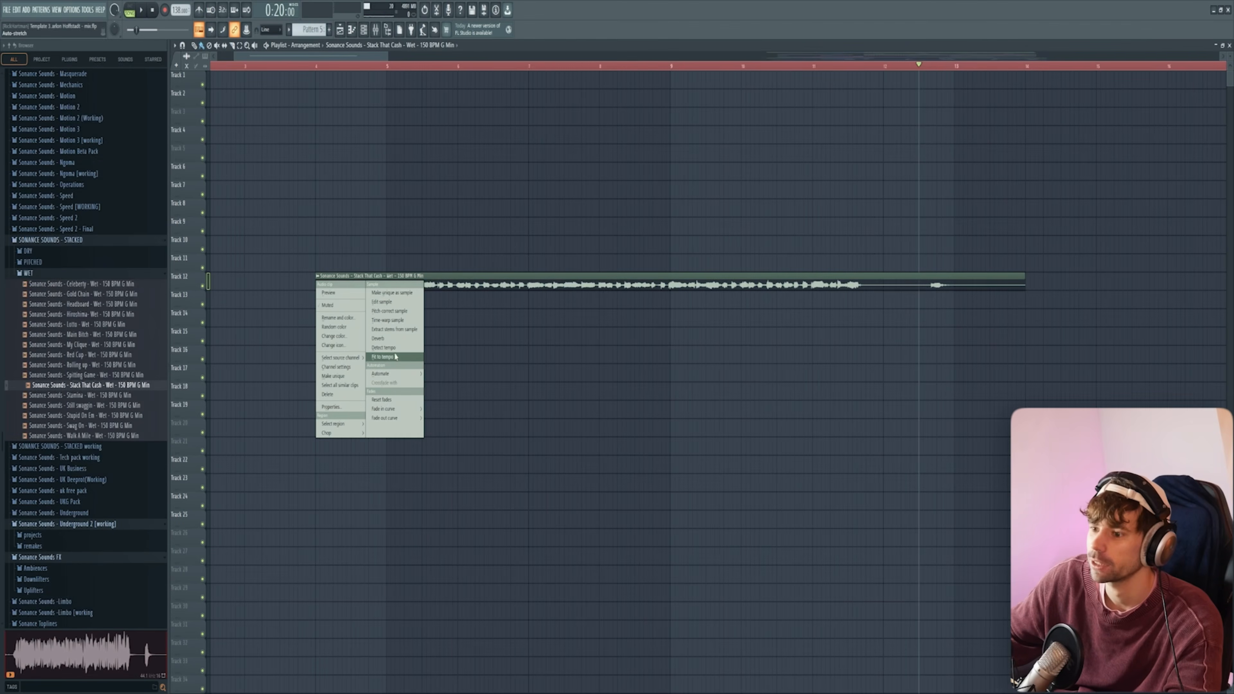
Fit the Stack That Cash wet vocal clip on Track 12 to the project tempo
left_click(394, 356)
left_click(612, 372)
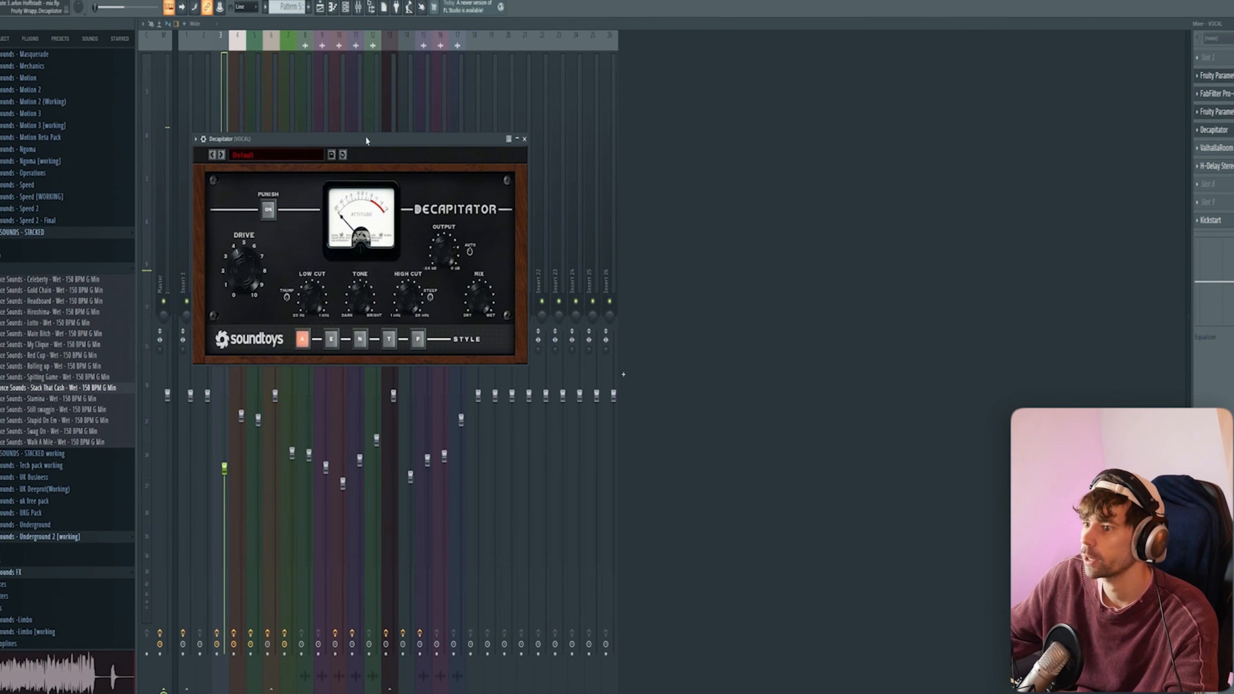
Inspect the VOCAL track's effect chain, including Decapitator, ValhallaRoom, H-Delay Stereo and Kickstart
left_click_drag(366, 136, 782, 154)
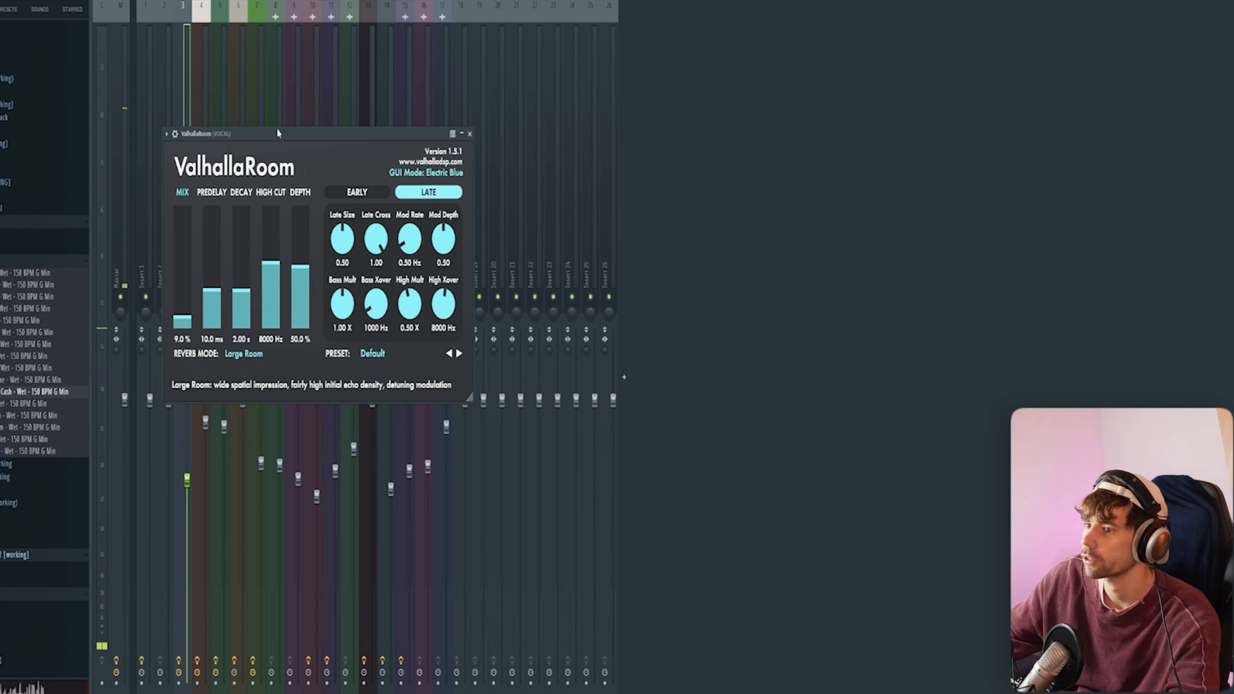
left_click_drag(277, 128, 827, 112)
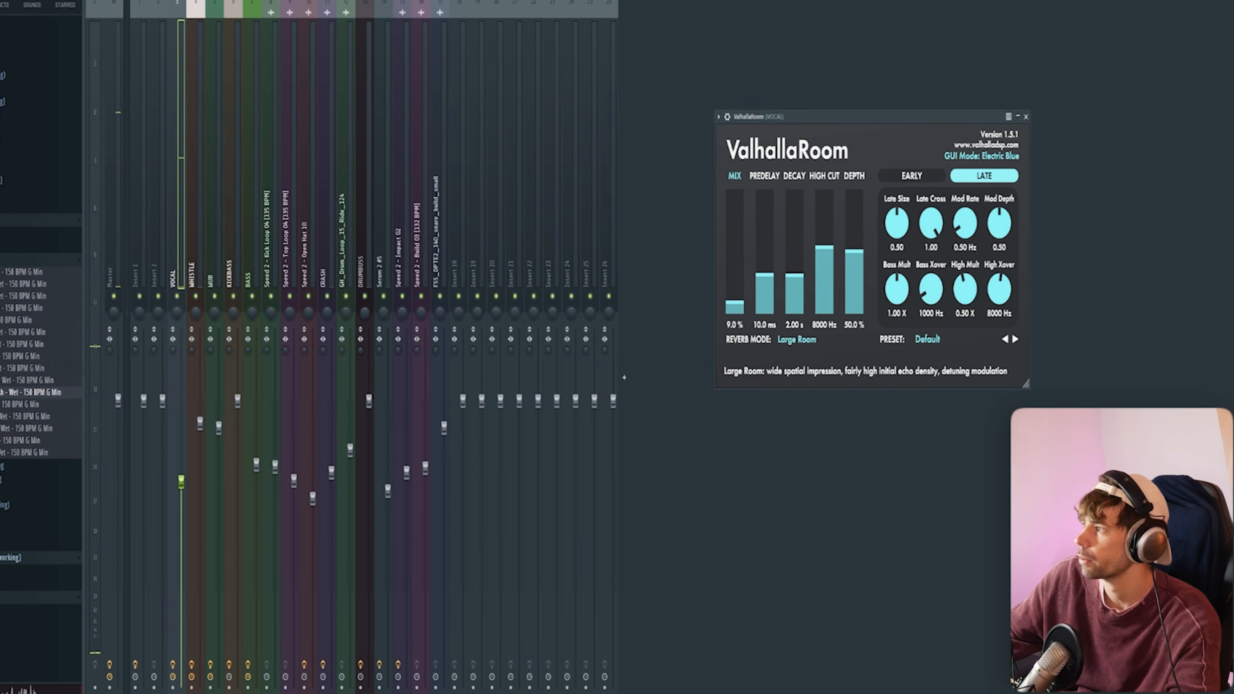
left_click(1177, 161)
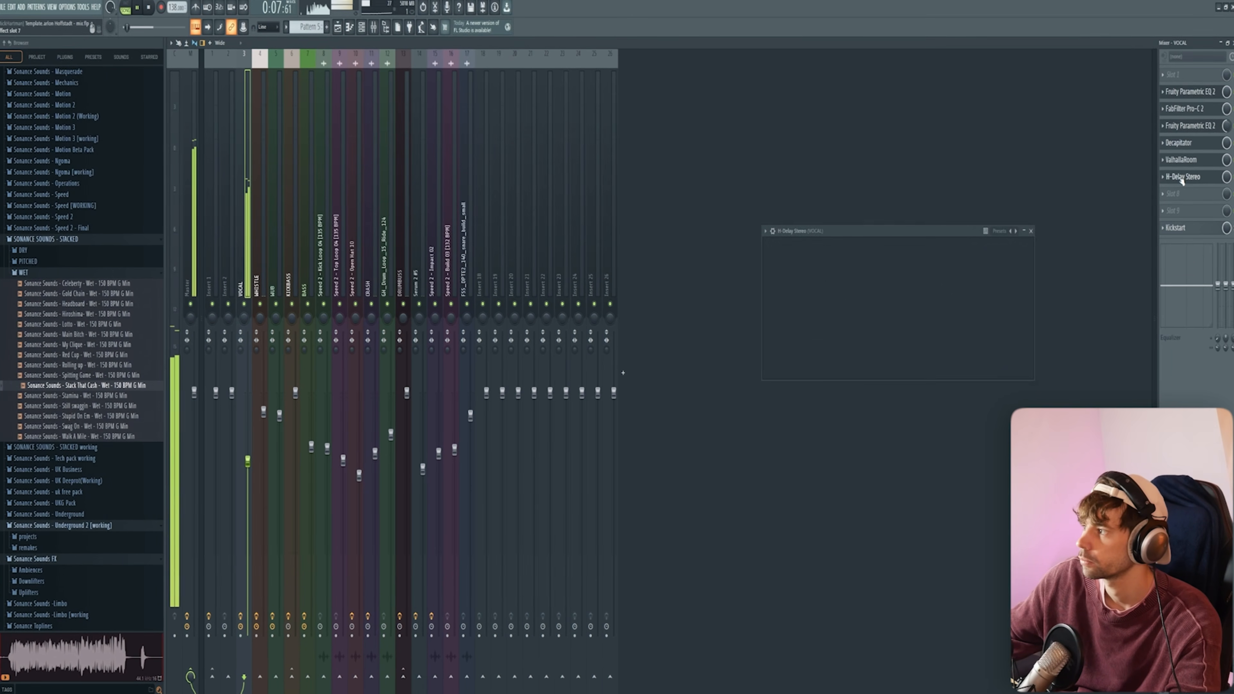
left_click_drag(834, 235, 779, 193)
left_click(1218, 227)
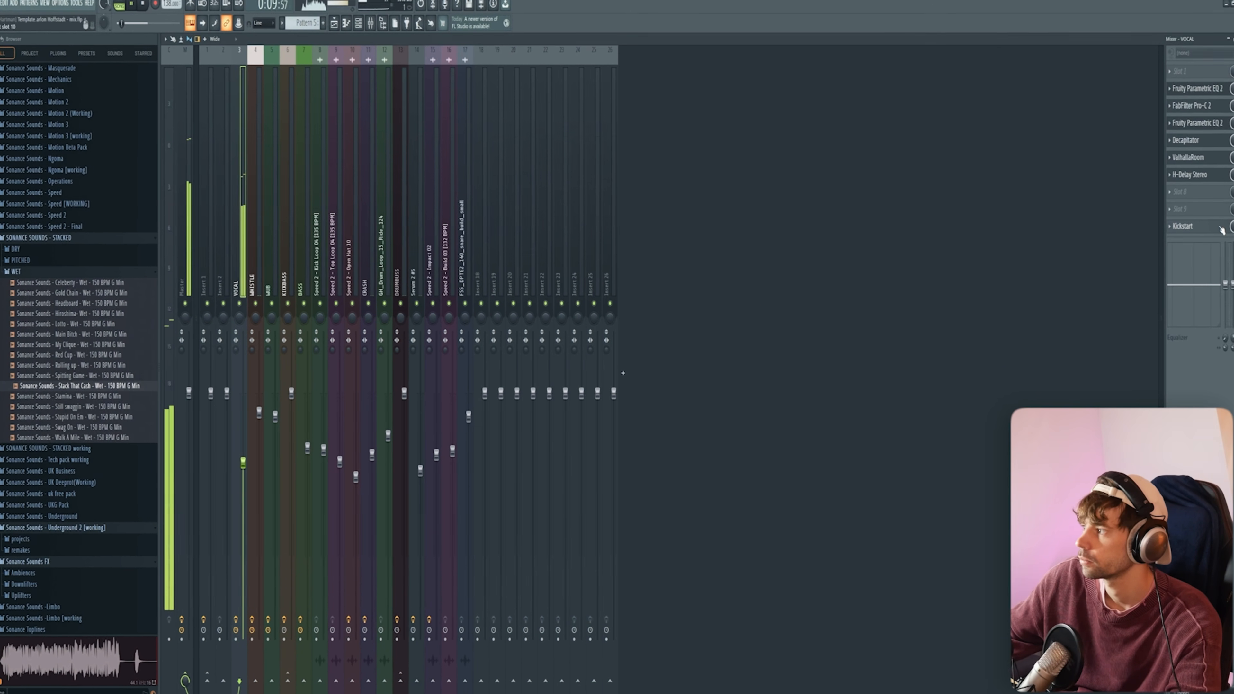
left_click_drag(265, 108, 740, 177)
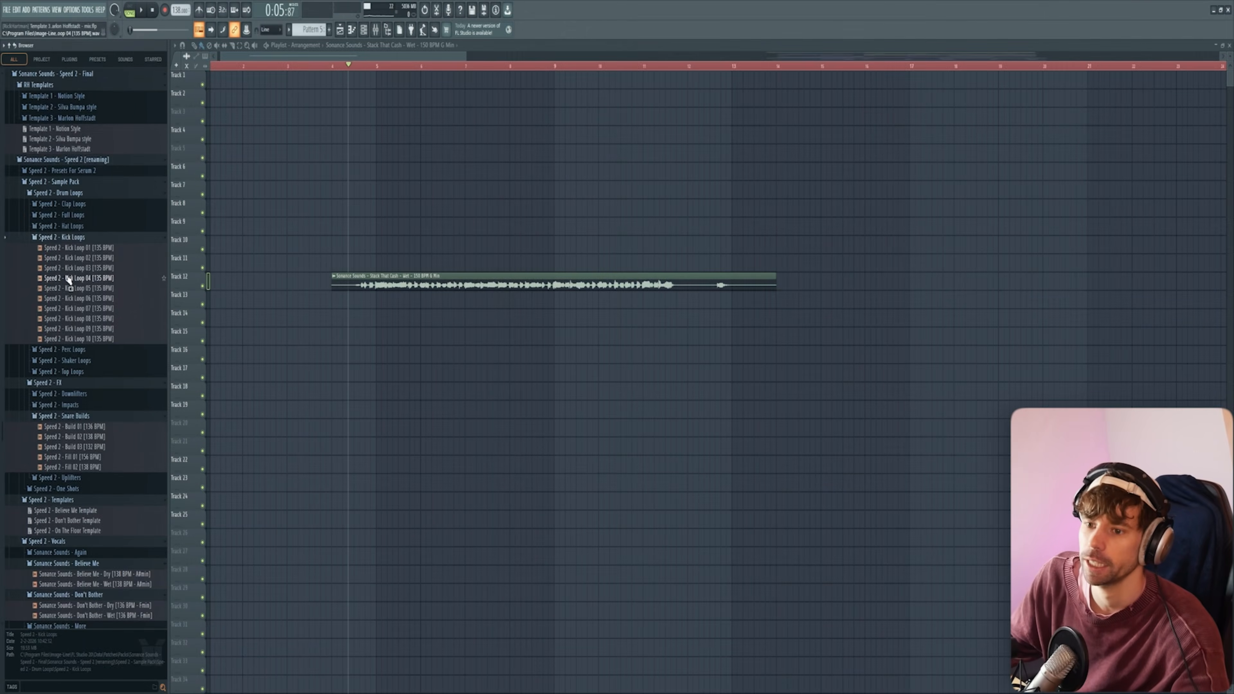
Add the samples Speed 2 - Kick Loop 04 and Speed 2 - Top Loop 04 to the playlist above the vocal clip
left_click(68, 279)
left_click_drag(63, 278, 397, 217)
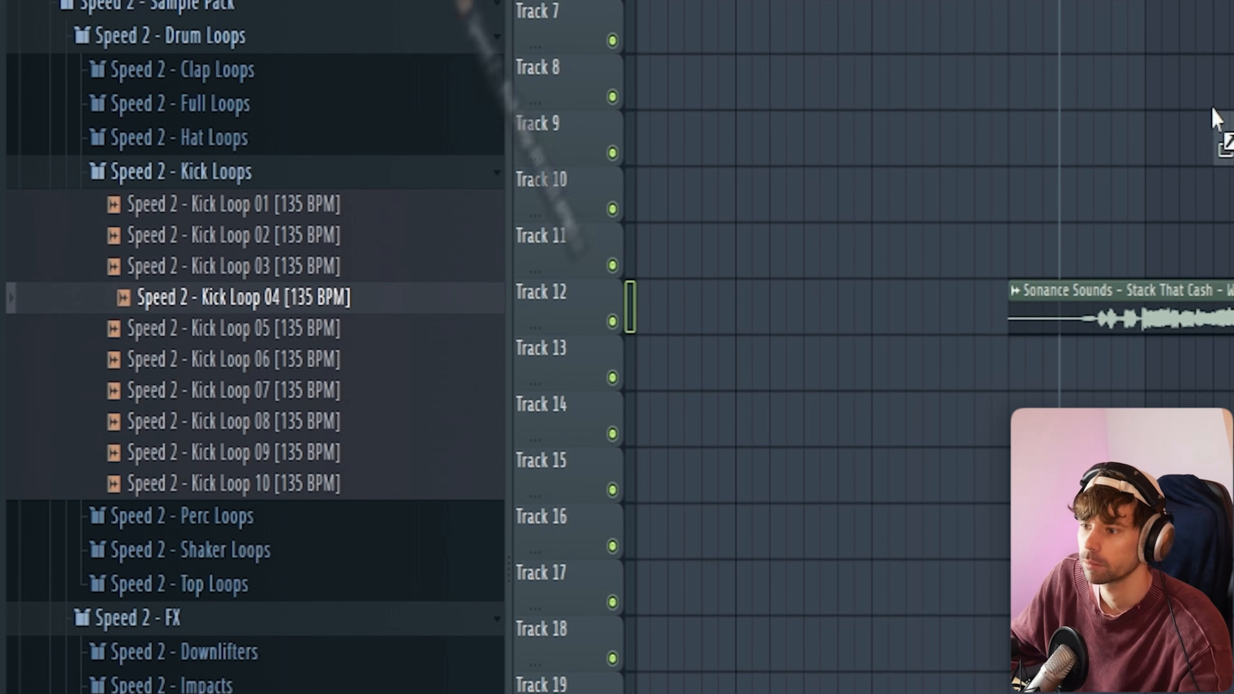
left_click_drag(1215, 119, 1149, 185)
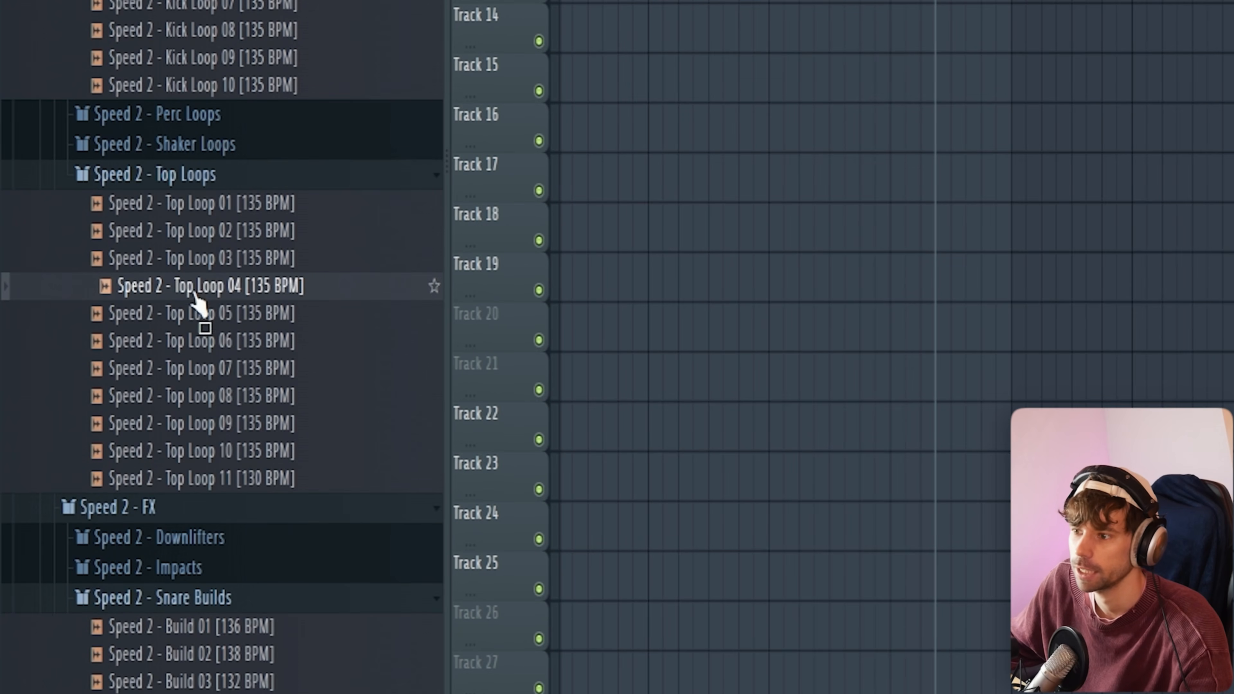
left_click_drag(197, 304, 1025, 2)
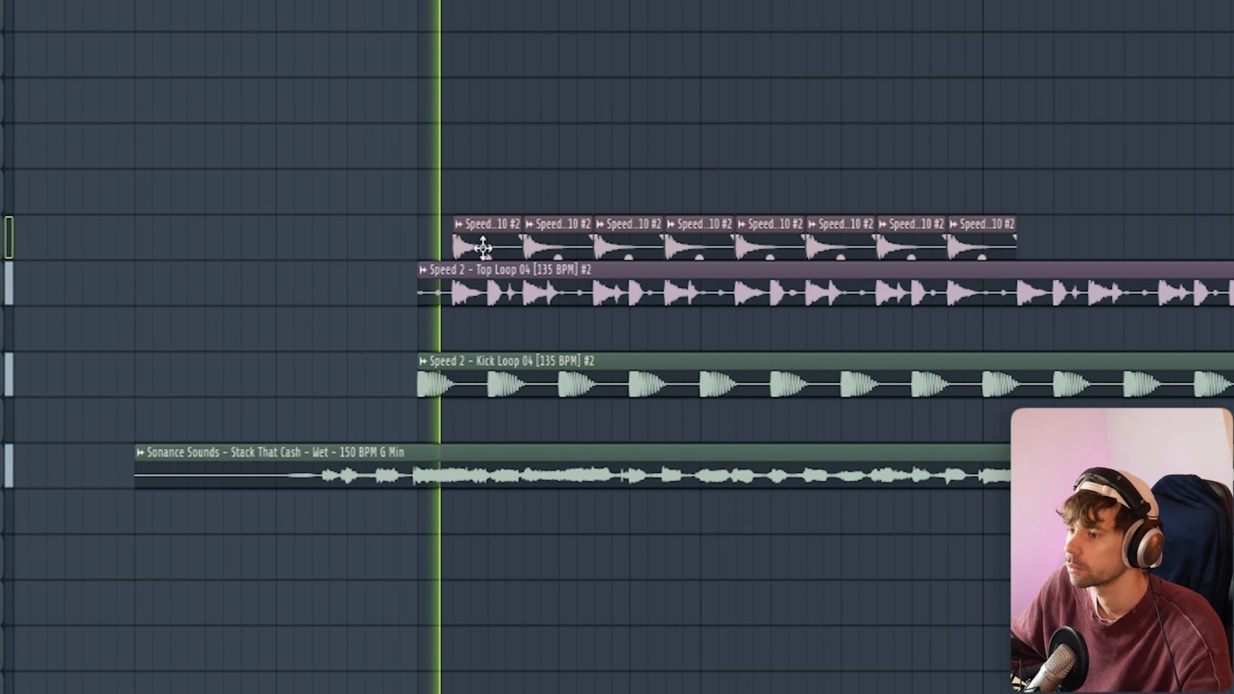
Audition the drum arrangement, playing it from just before bar 9 and just before bar 12 to hear the crash hits
double_click(425, 245)
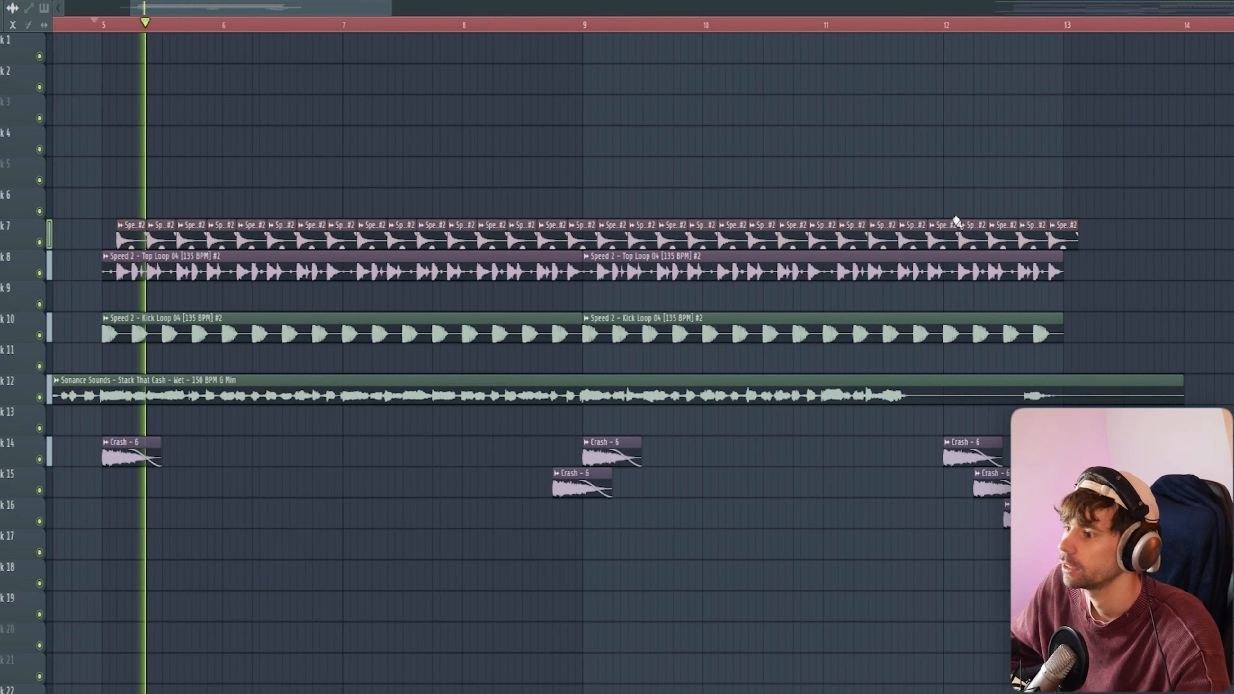
left_click(530, 24)
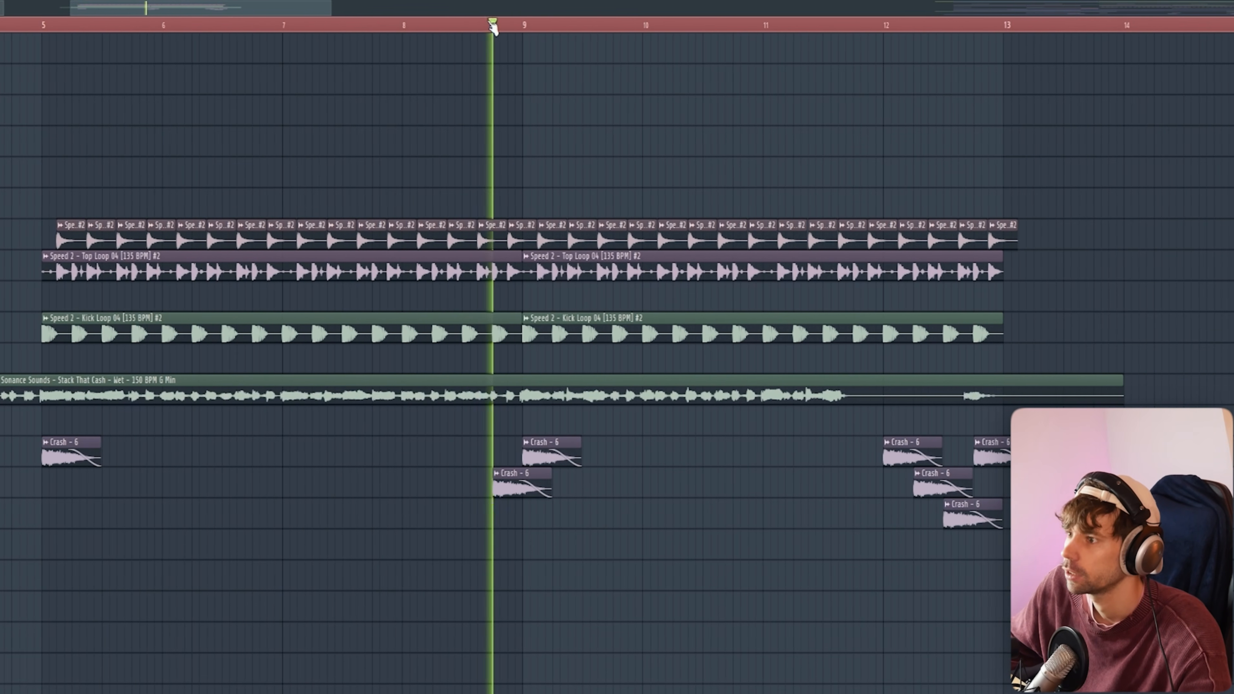
left_click(854, 25)
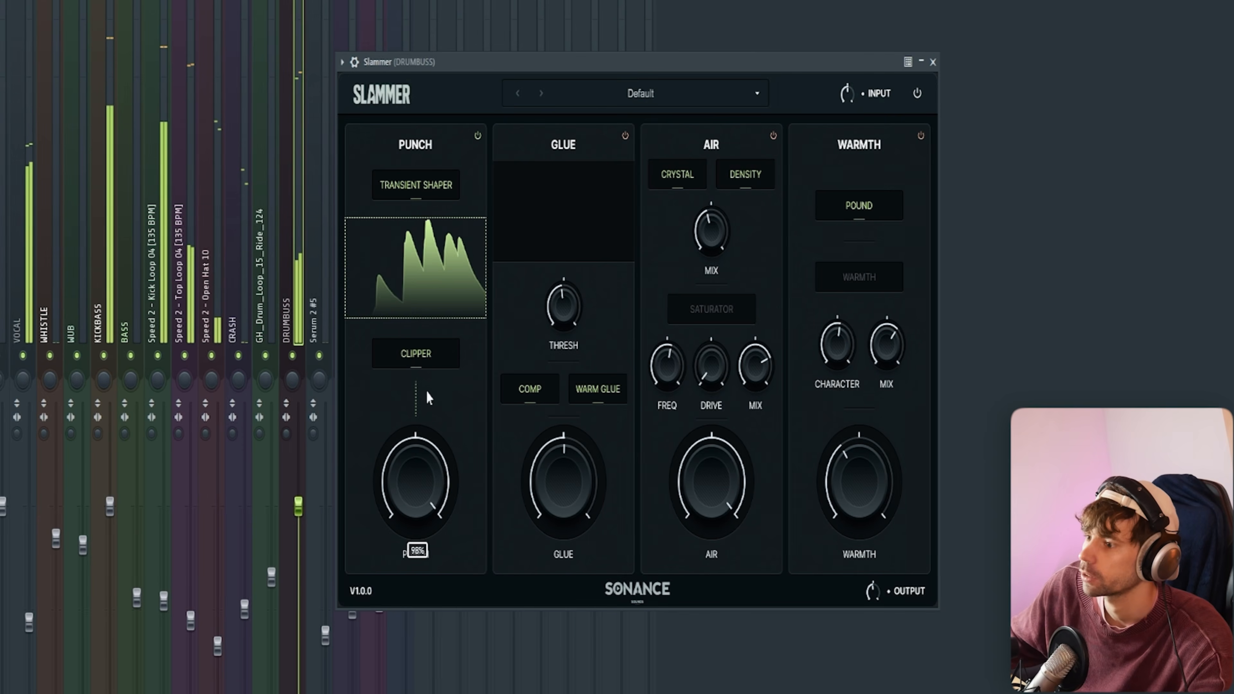
Reduce the Punch amount in Slammer on the DRUMBUSS track, and enable and adjust its Glue section
left_click_drag(427, 392, 416, 468)
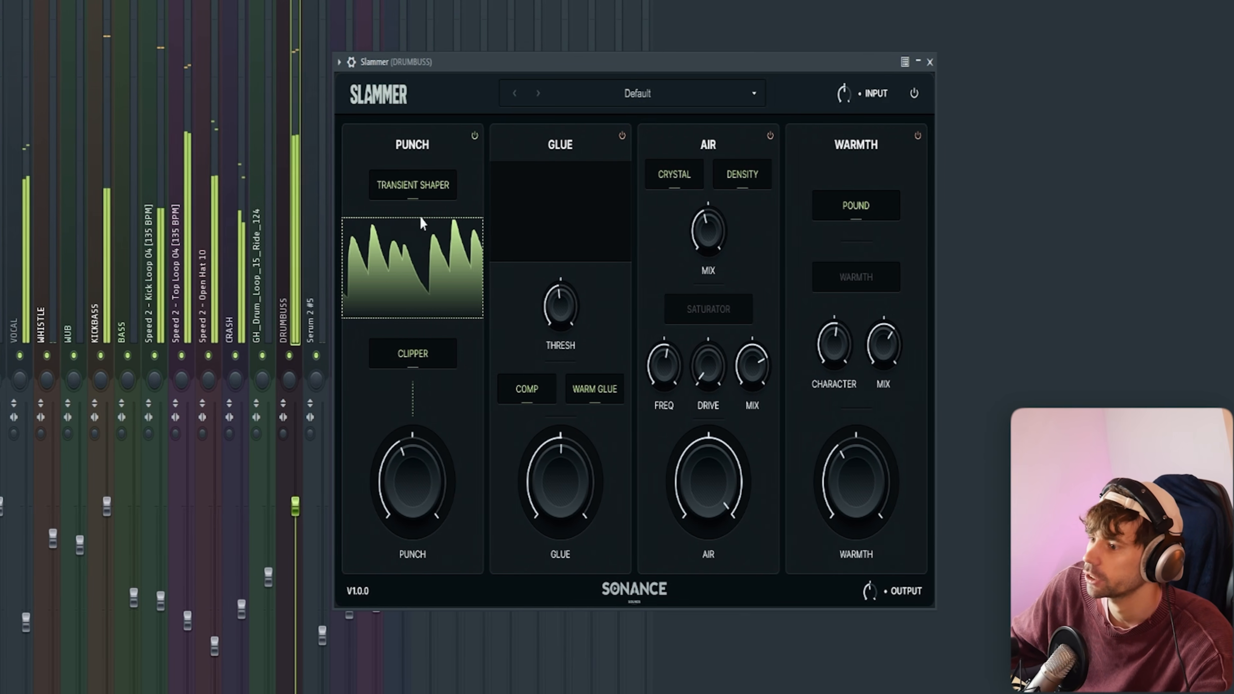
left_click_drag(519, 62, 473, 97)
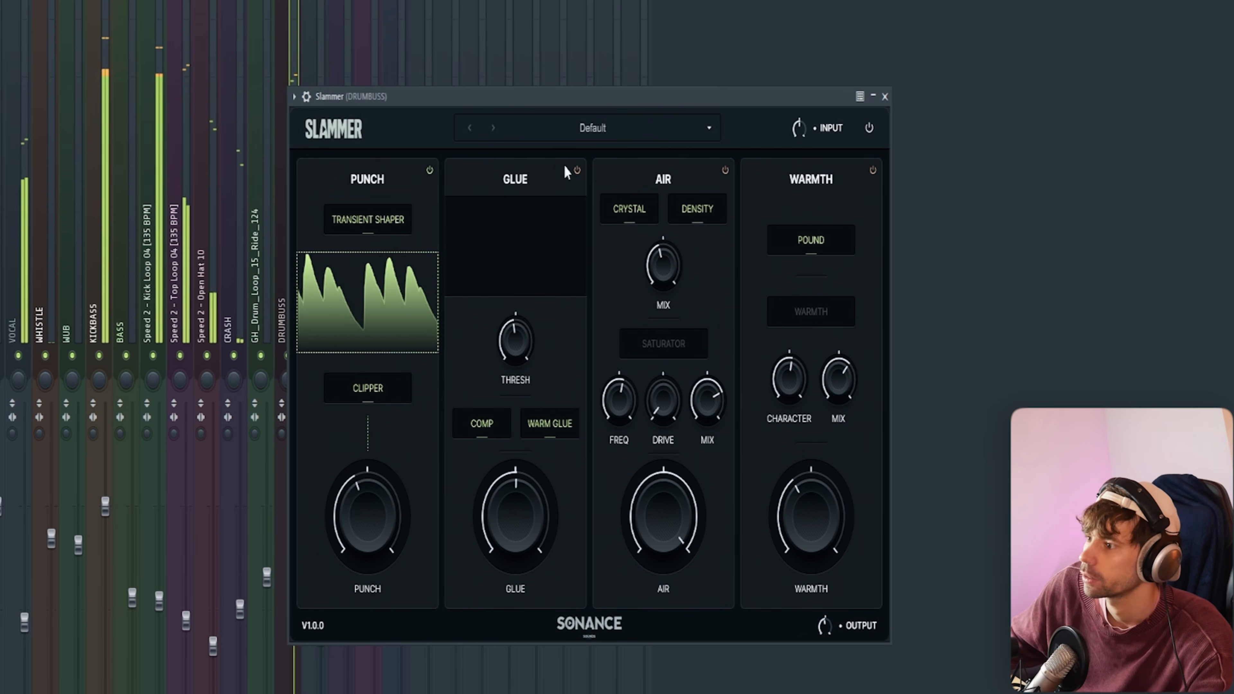
left_click_drag(557, 104, 562, 98)
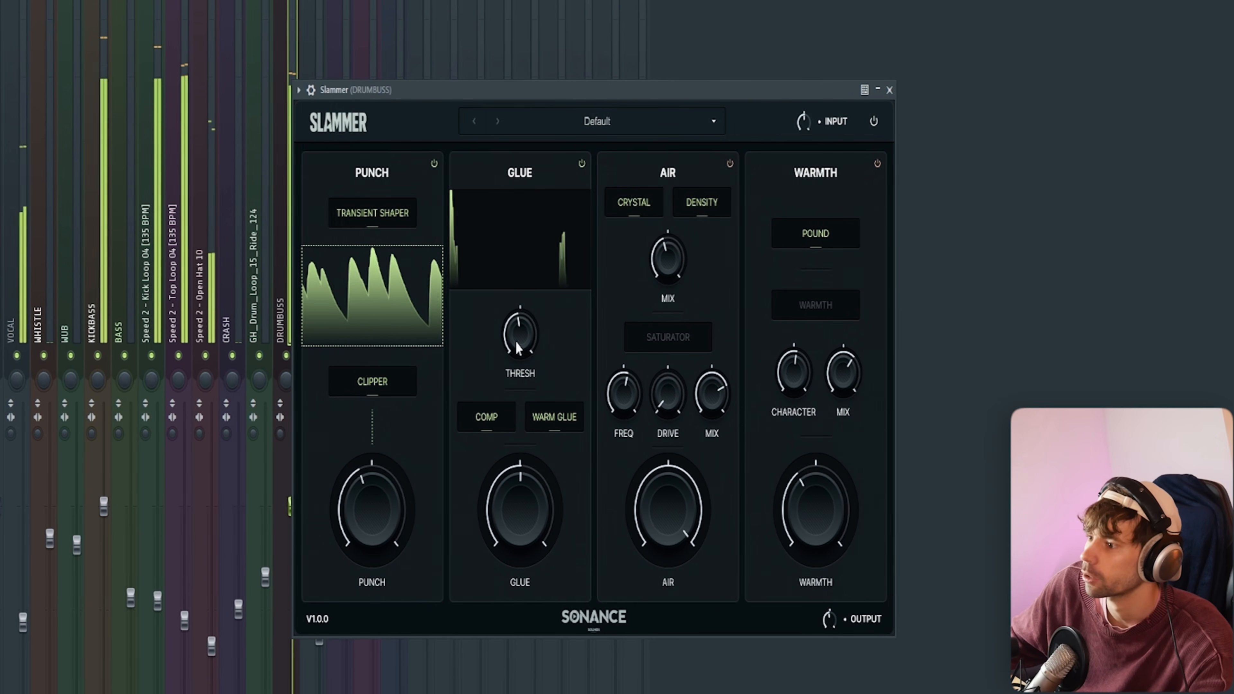
left_click_drag(530, 501, 501, 599)
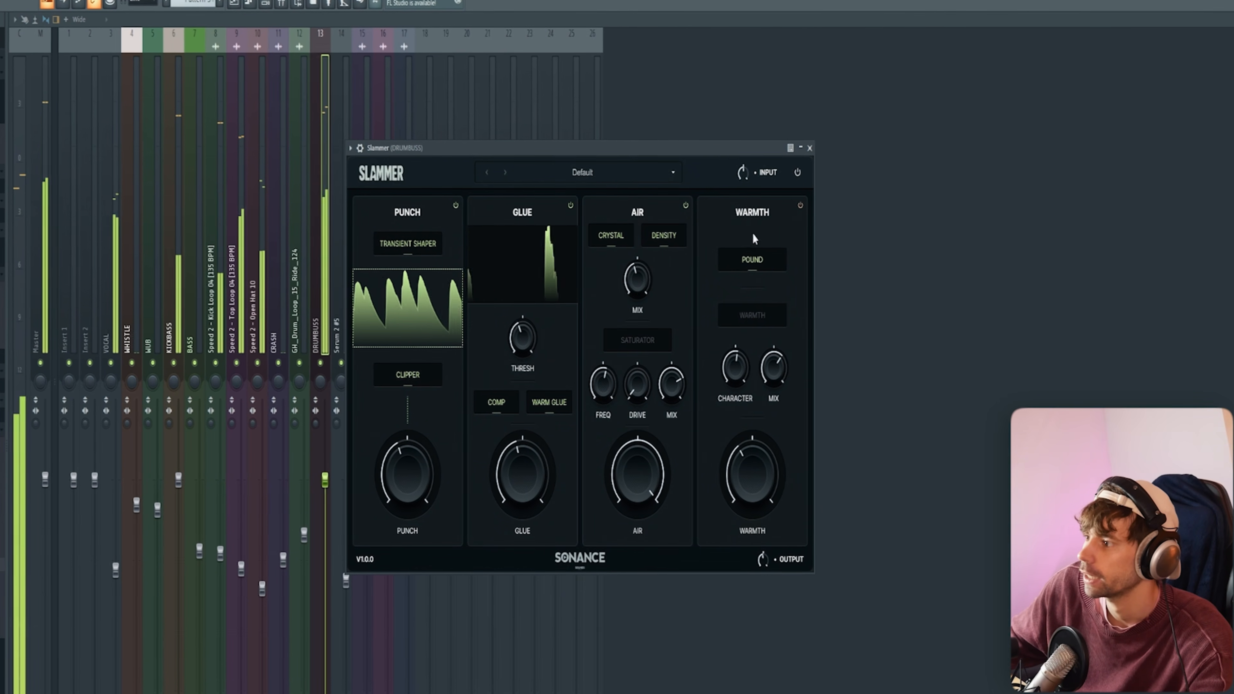
Enable Slammer's Warmth section, adjust its amount, and switch the bypassed plugin back on
left_click(800, 204)
left_click_drag(752, 474, 757, 385)
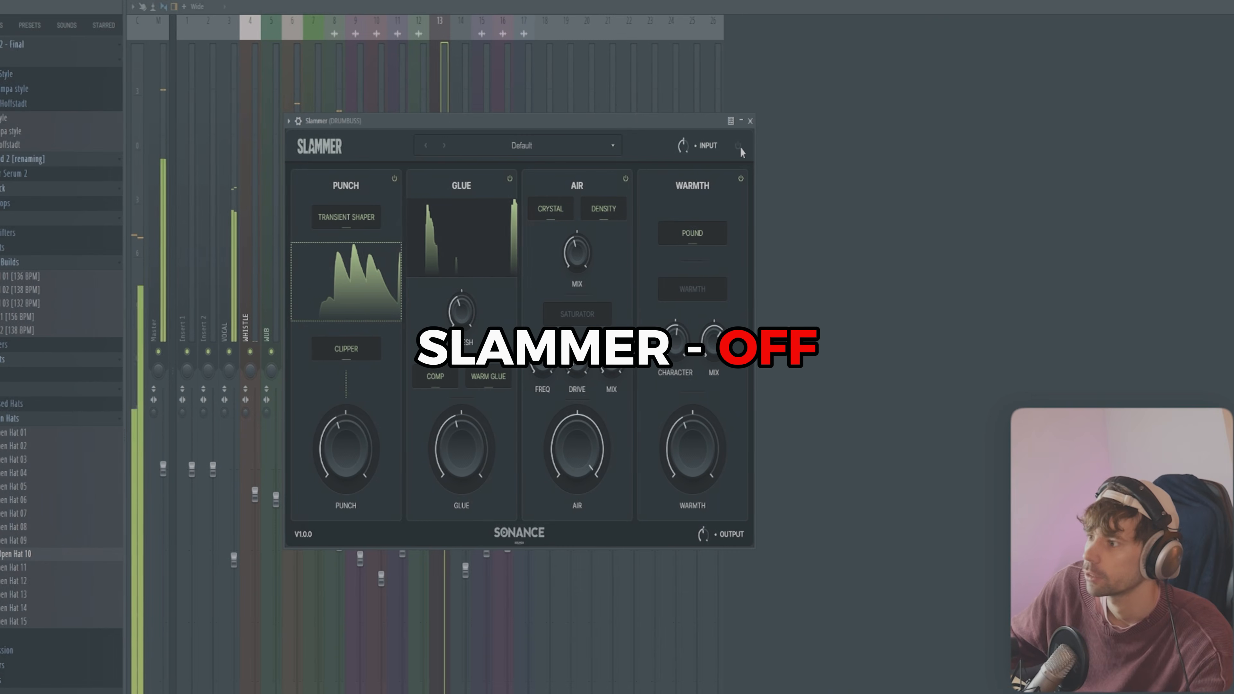
left_click_drag(605, 120, 668, 116)
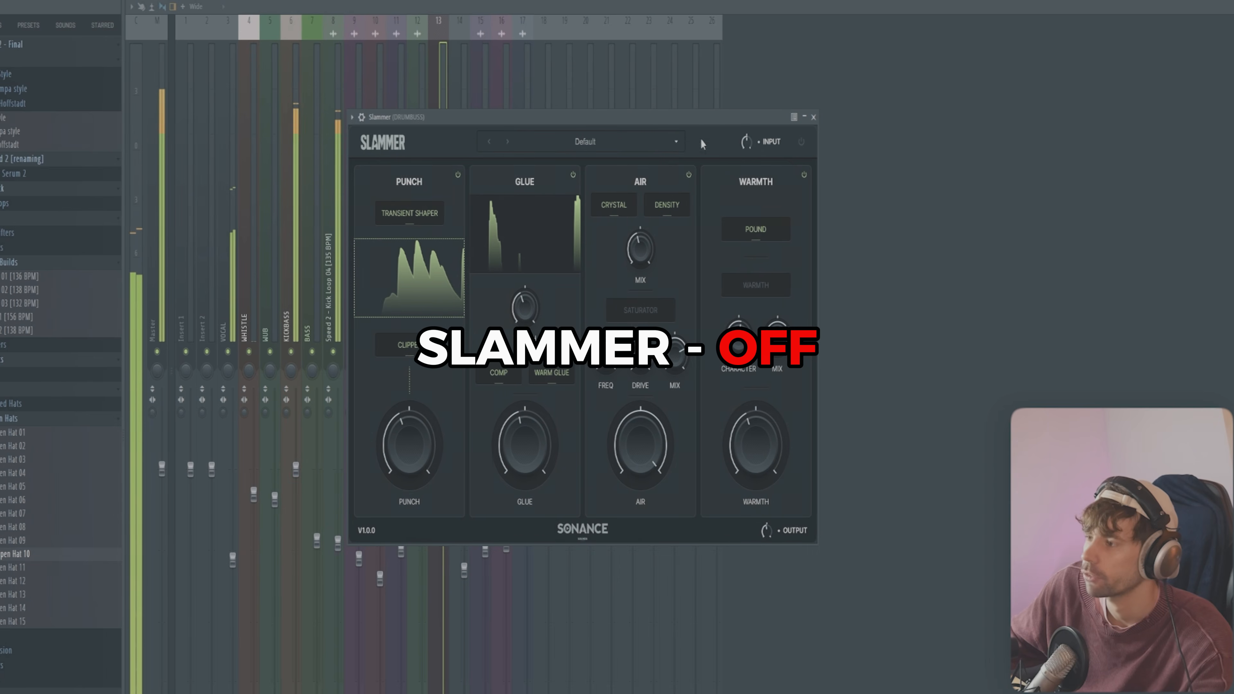
left_click(798, 142)
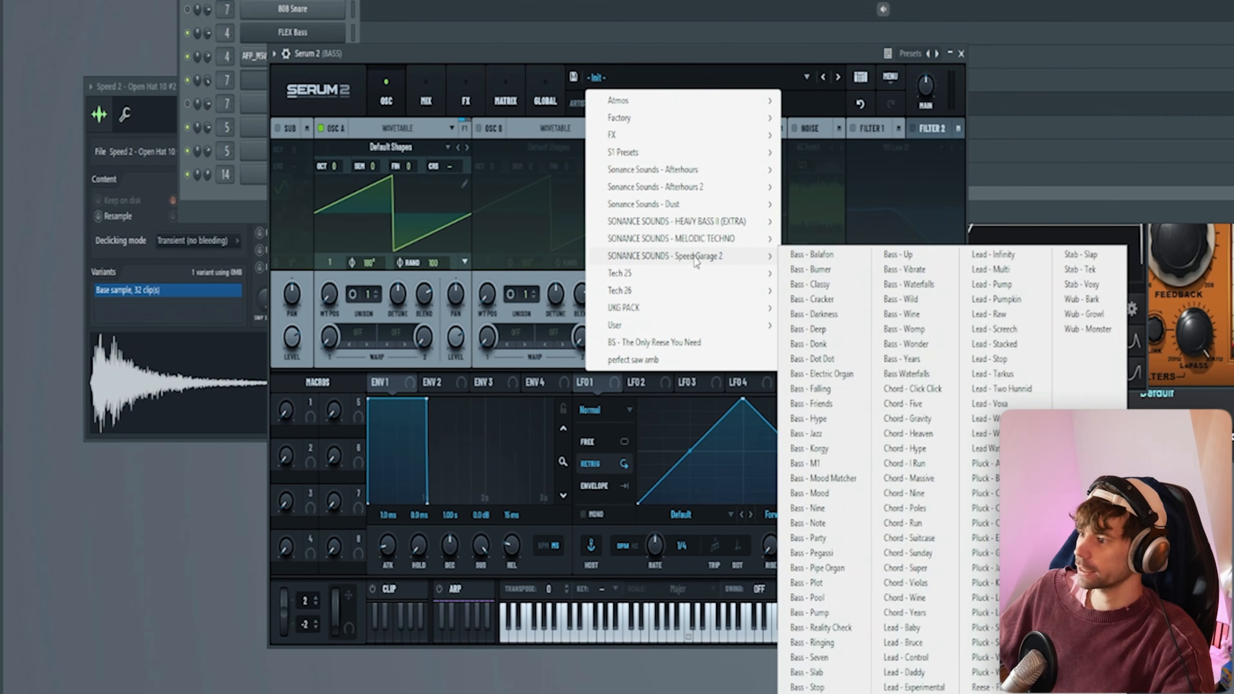
Load the Bass - Nine preset from SONANCE SOUNDS - Speed Garage 2 into the bass Serum 2, and inspect its filter and effects
left_click(806, 508)
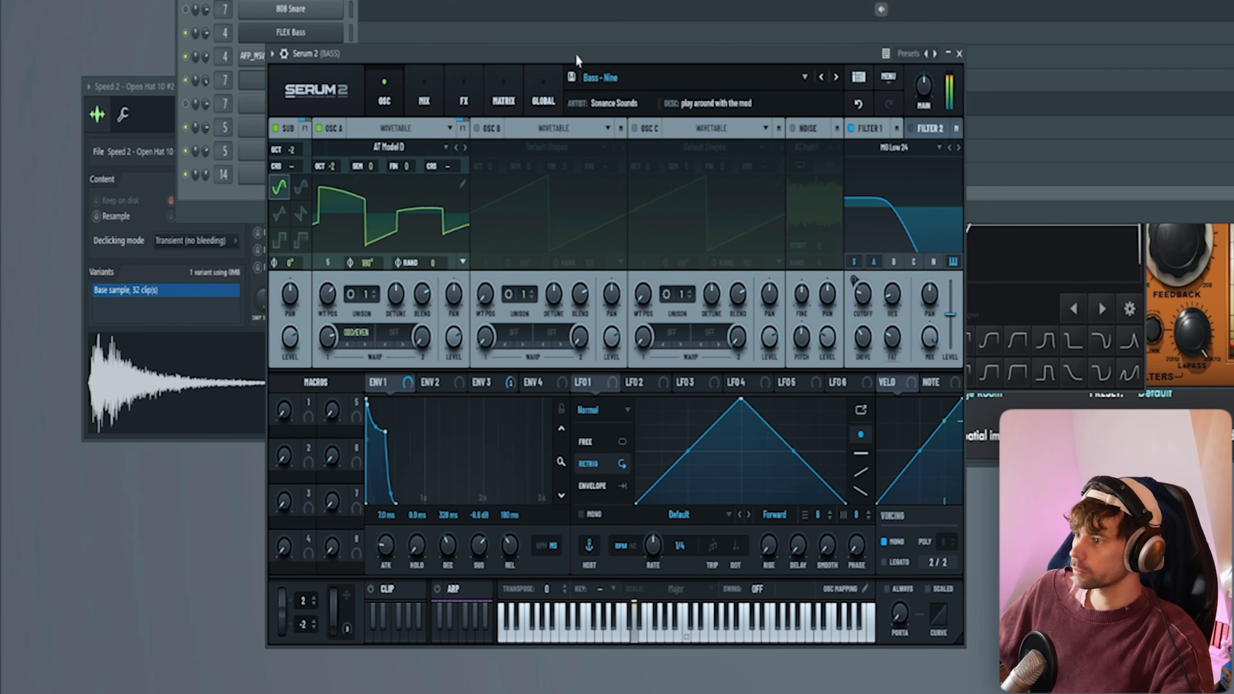
left_click(851, 129)
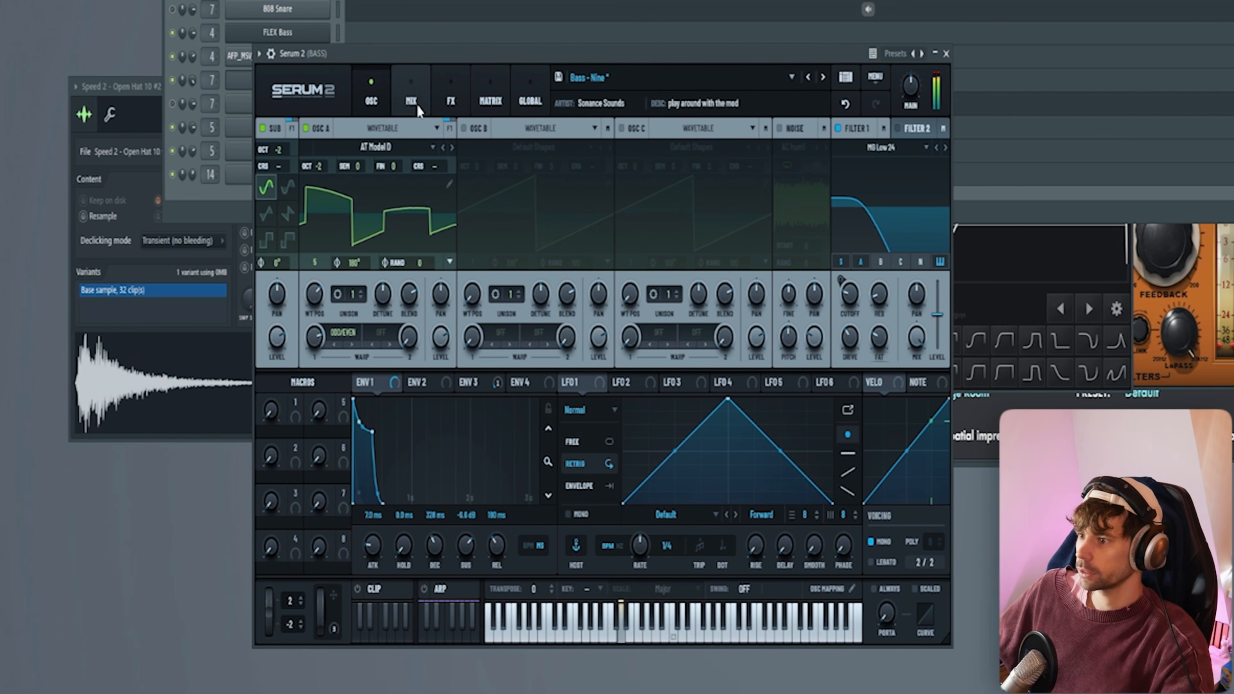
left_click(450, 100)
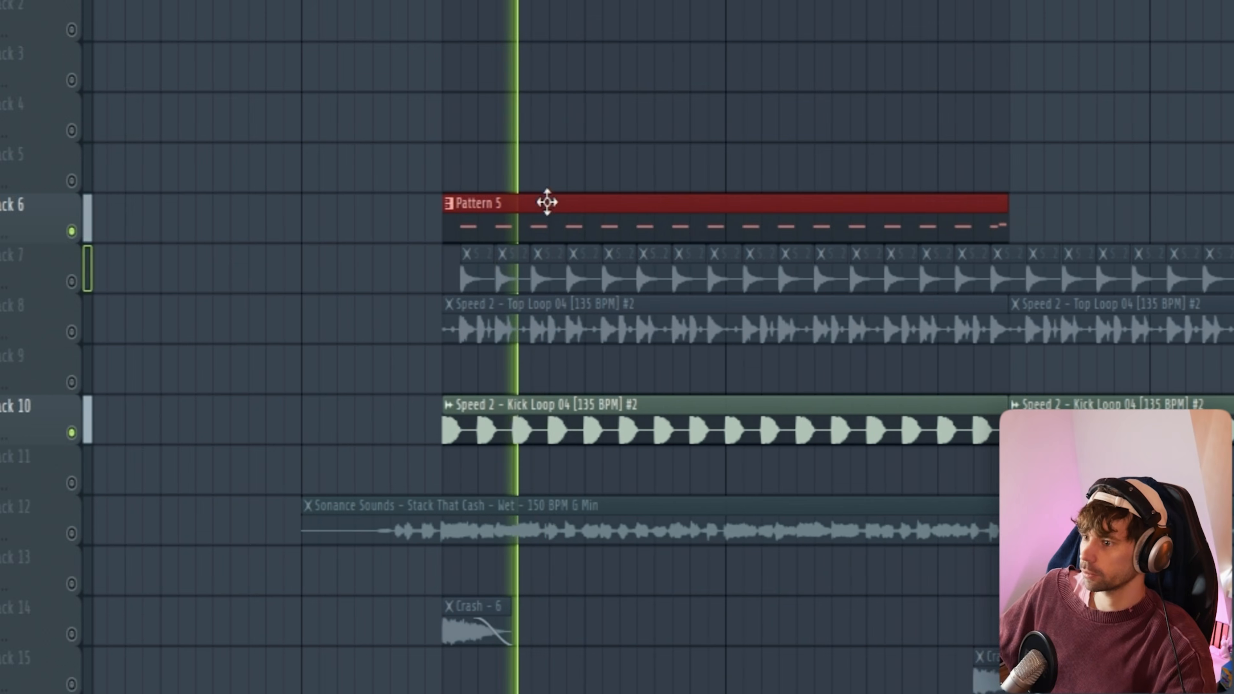
Duplicate the Pattern 5 bass clip on Track 6 to bar 9 and play the bass part
mouse_move(547, 202)
left_mouse_down()
mouse_move(1219, 201)
mouse_move(1117, 203)
left_mouse_up()
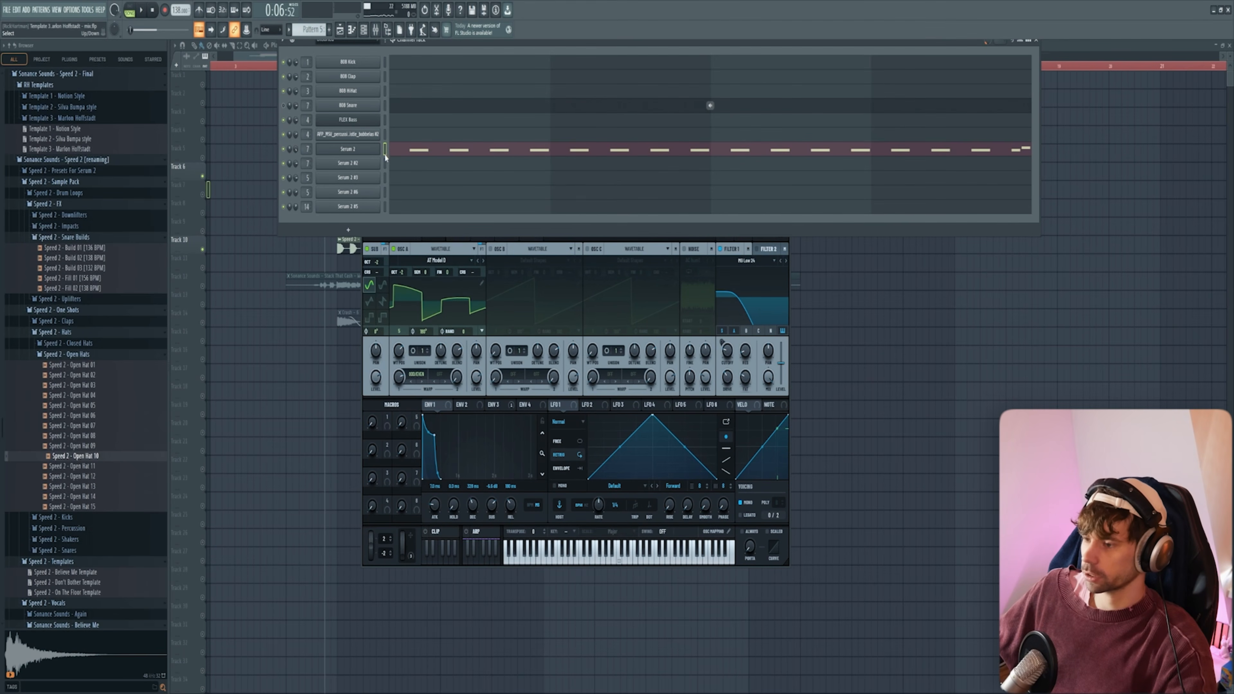
key("space")
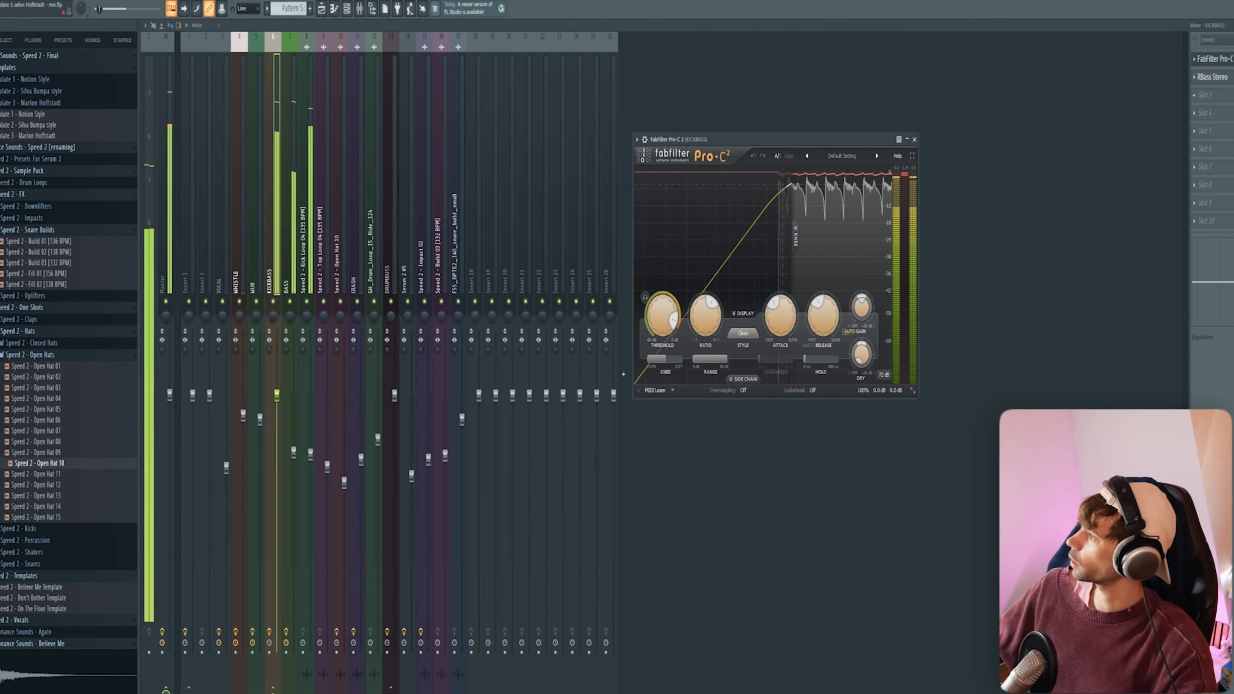
Check FabFilter Pro-C 2 and RBass Stereo on the KICKBASS track, and slightly adjust the RBass intensity
left_click(1210, 62)
left_click(1206, 79)
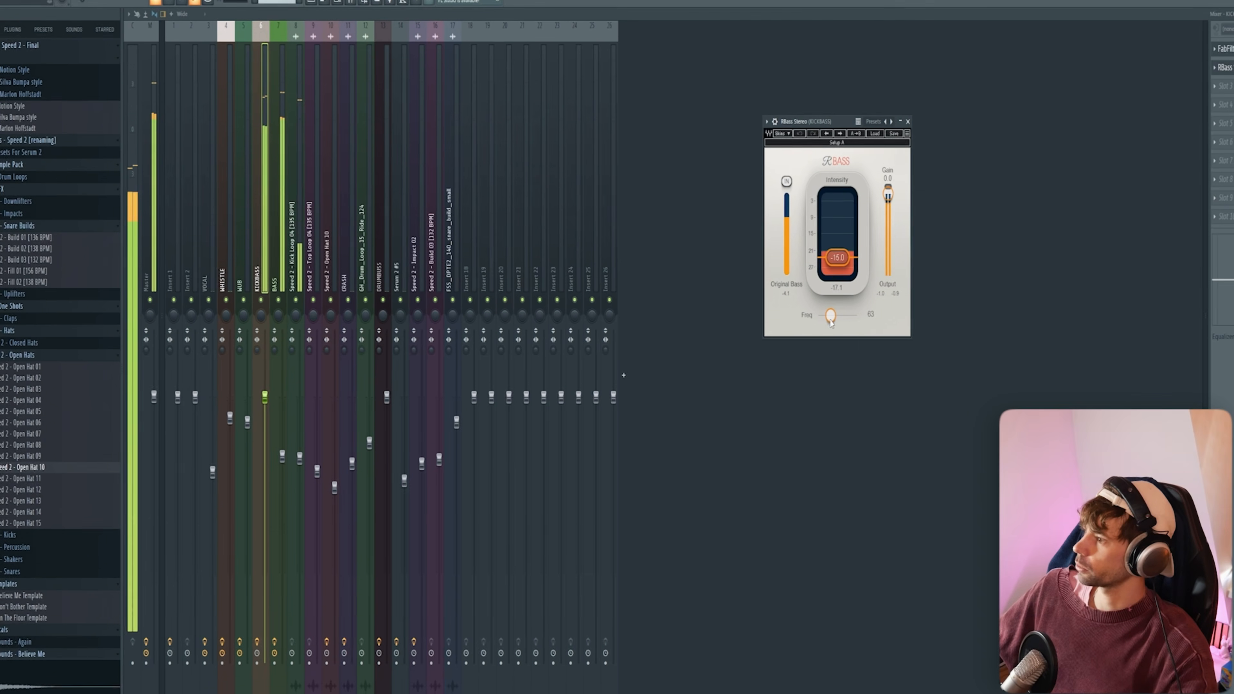
left_click_drag(835, 258, 841, 252)
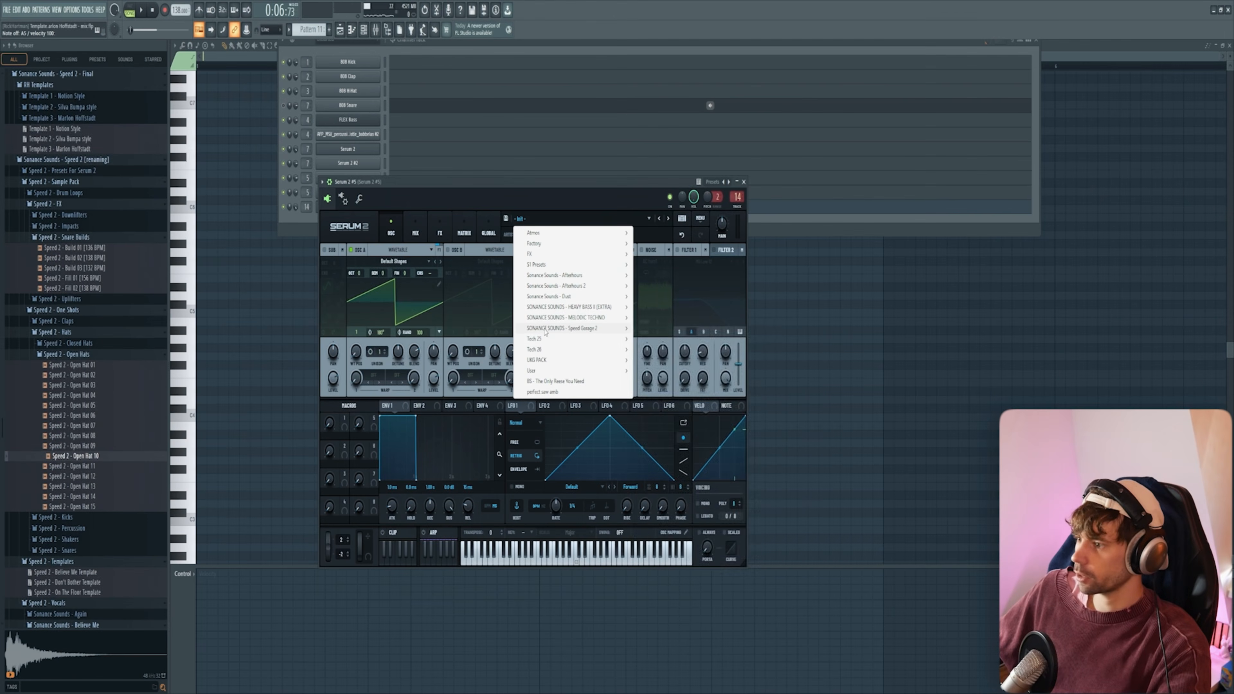
Write three G5 notes and one F#5 note for Serum 2 #5 in Pattern 11, and copy the clip along Track 5
left_click(429, 228)
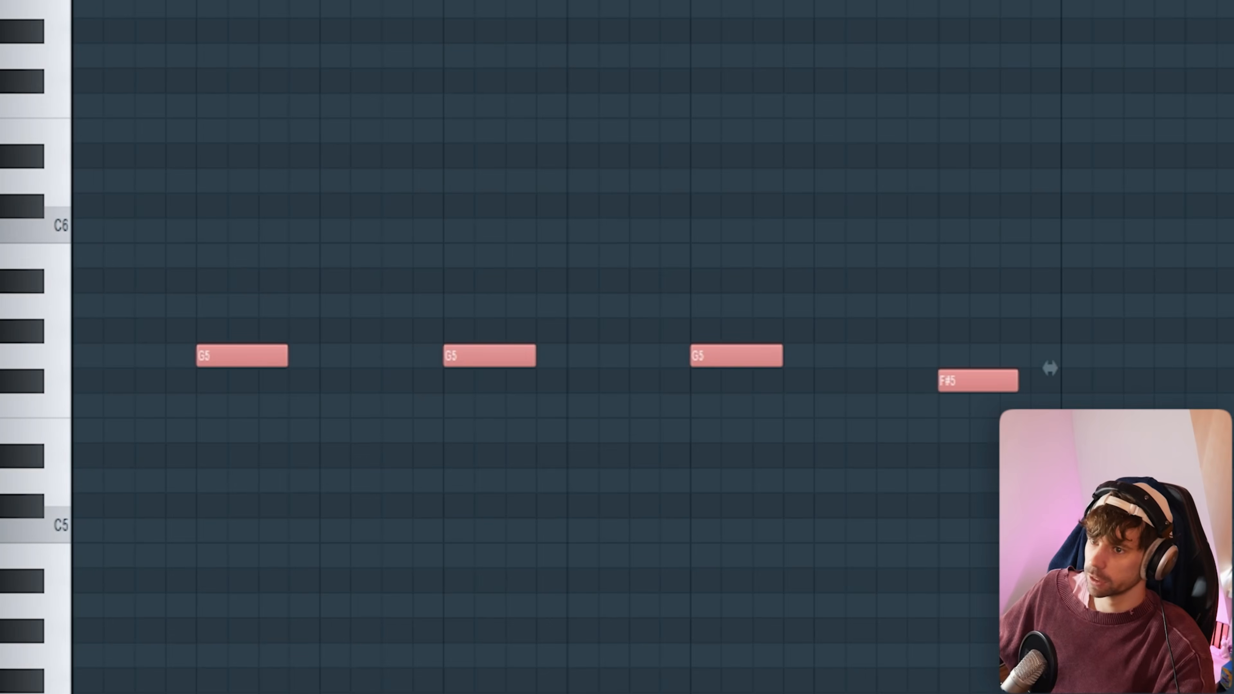
left_click(696, 525, "ctrl")
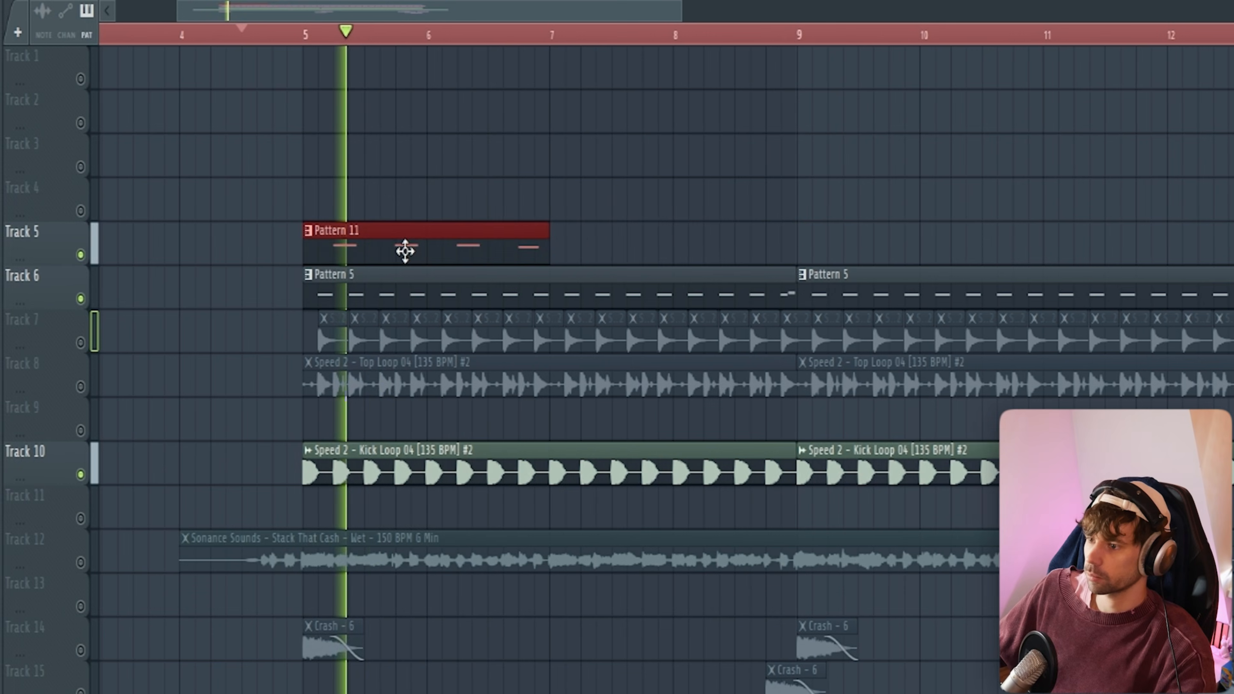
left_click_drag(404, 251, 887, 248)
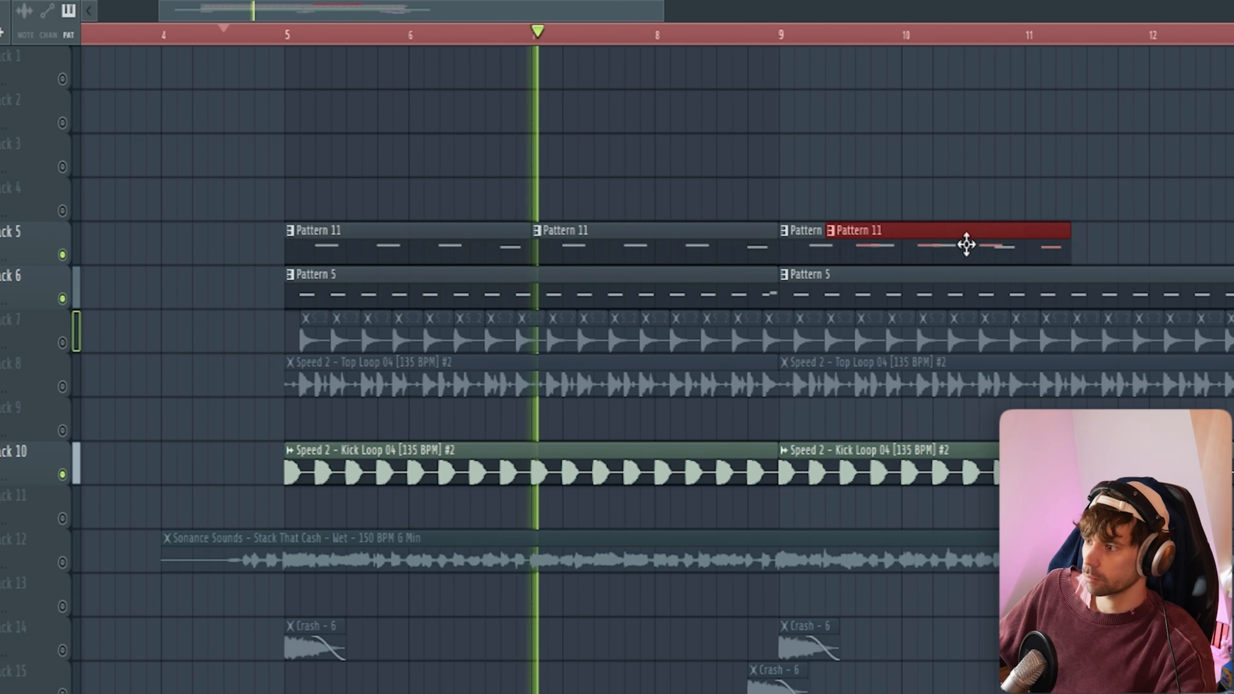